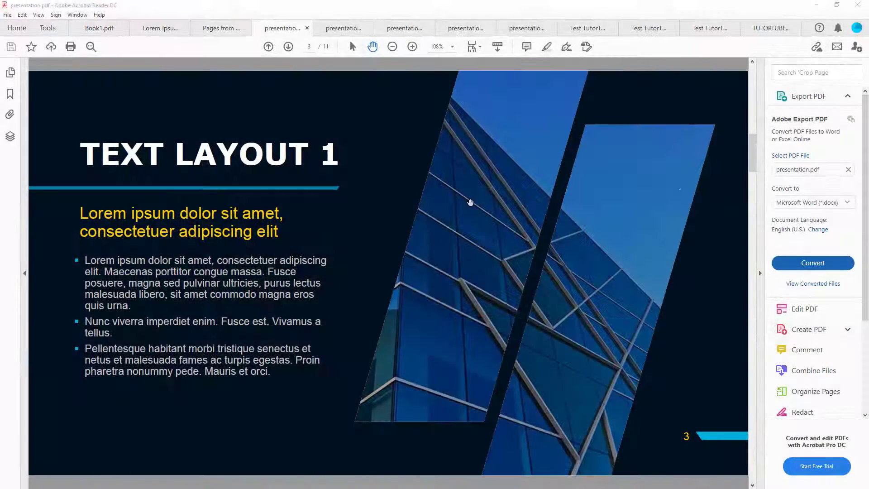
- Browse the presentation_Part2, presentation.pdf and Lorem Ipsum document tabs
click(404, 28)
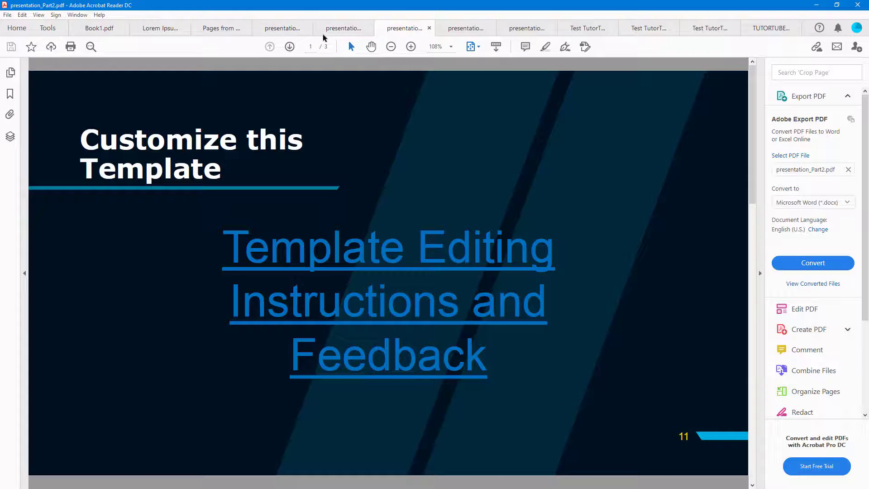
click(289, 30)
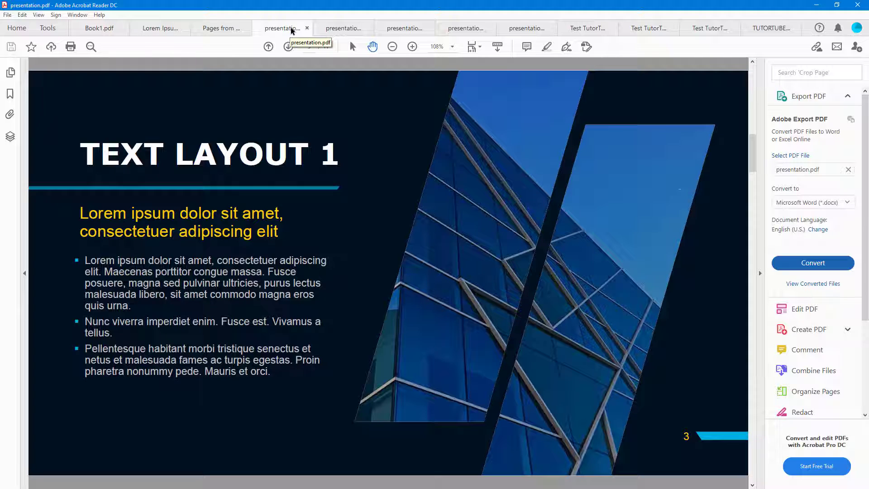
click(150, 28)
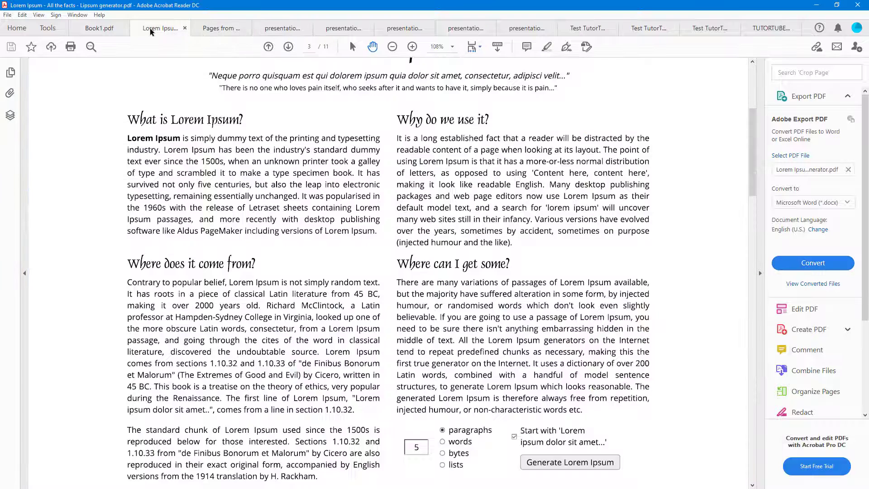
- On Book1.pdf, zoom out twice, then zoom in four times on the table
click(109, 27)
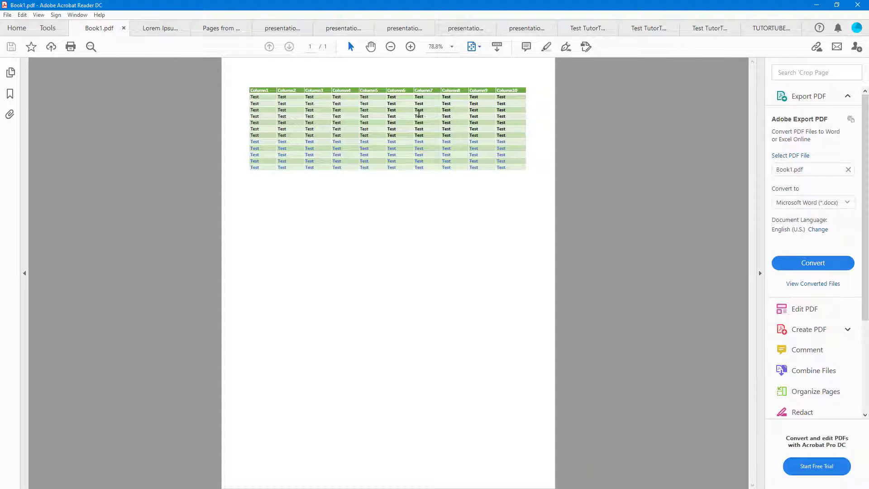
click(392, 47)
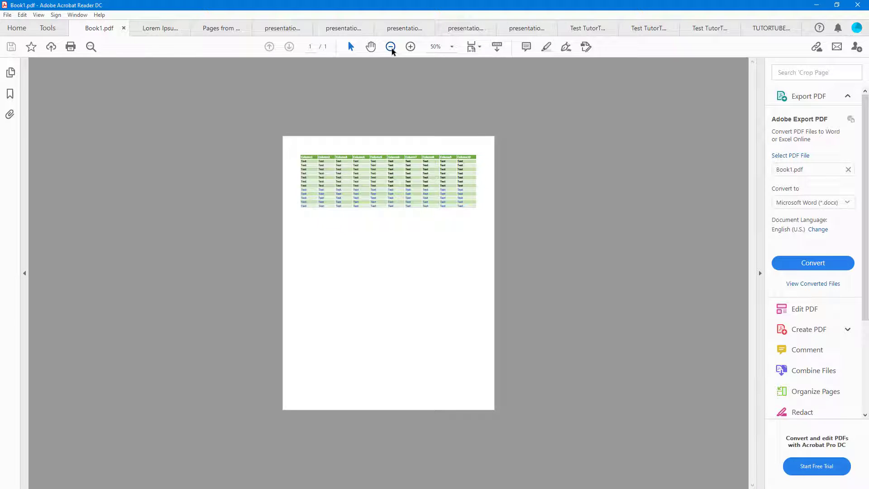
click(391, 47)
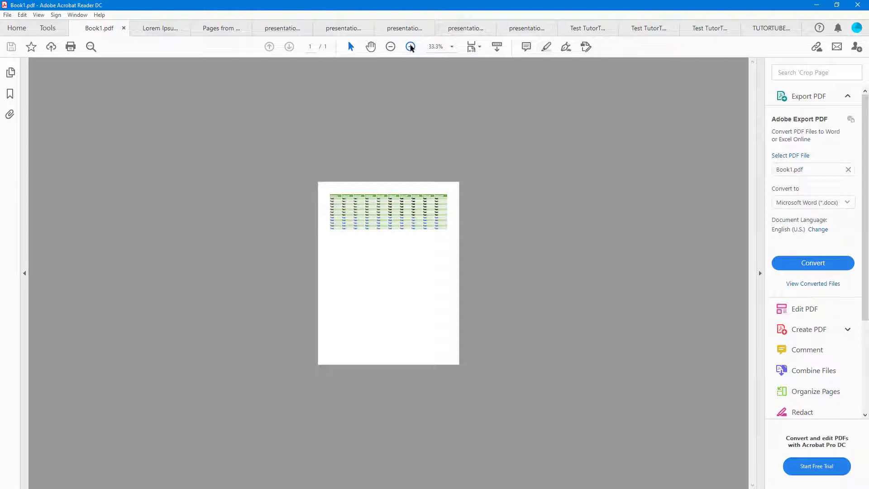
click(410, 47)
click(411, 46)
click(411, 47)
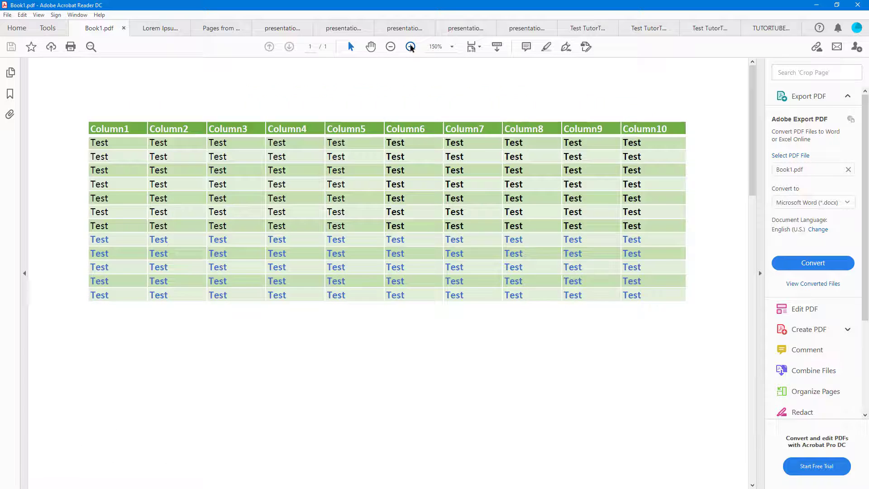
click(411, 47)
click(411, 47)
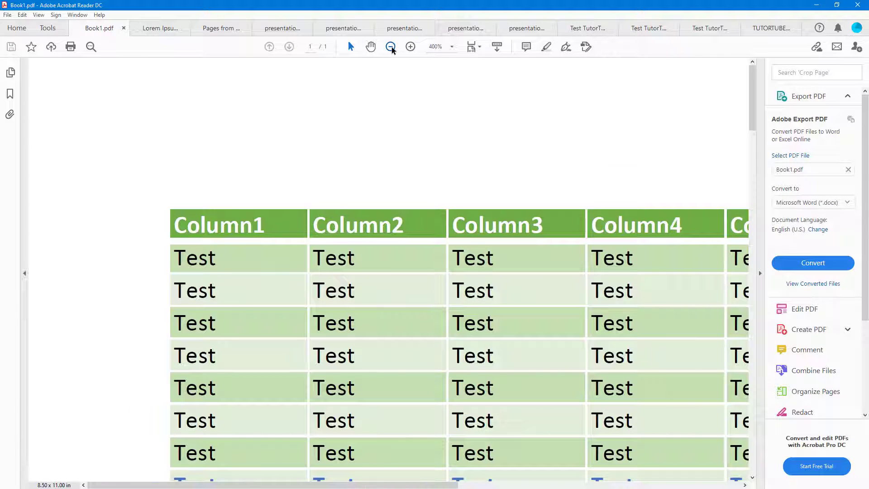
- Zoom out once more, then set the Book1 page to the 50% preset
click(392, 47)
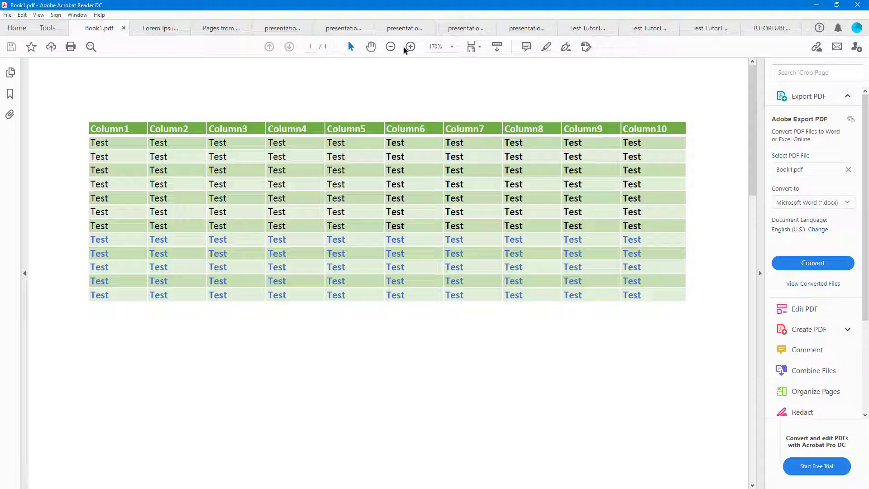
click(452, 47)
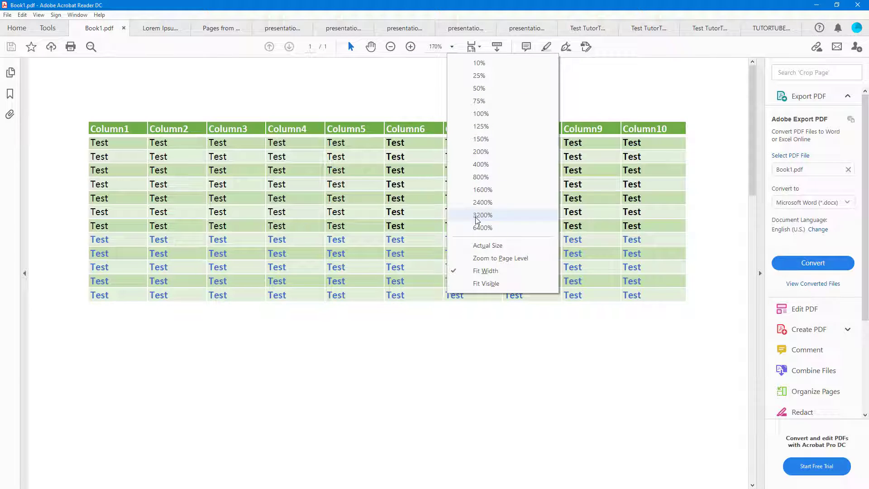
click(480, 88)
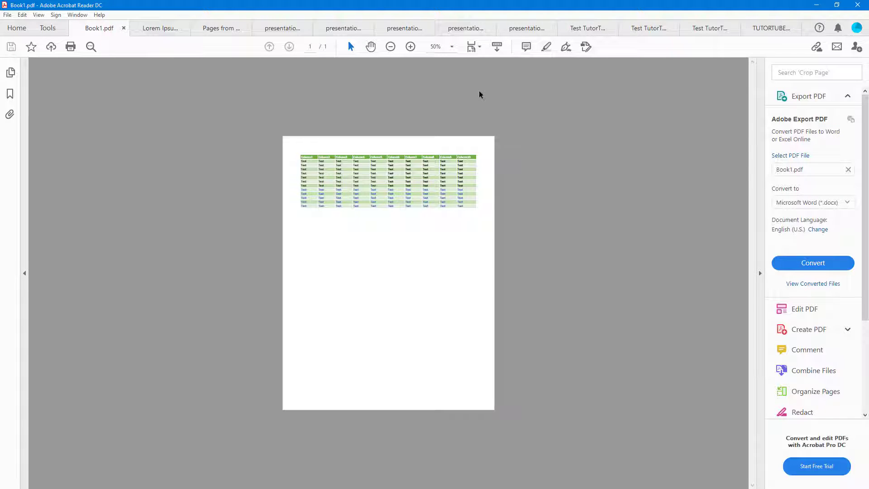
- Go to presentation.pdf's Text Layout 1 slide; zoom out once, then in twice
click(164, 29)
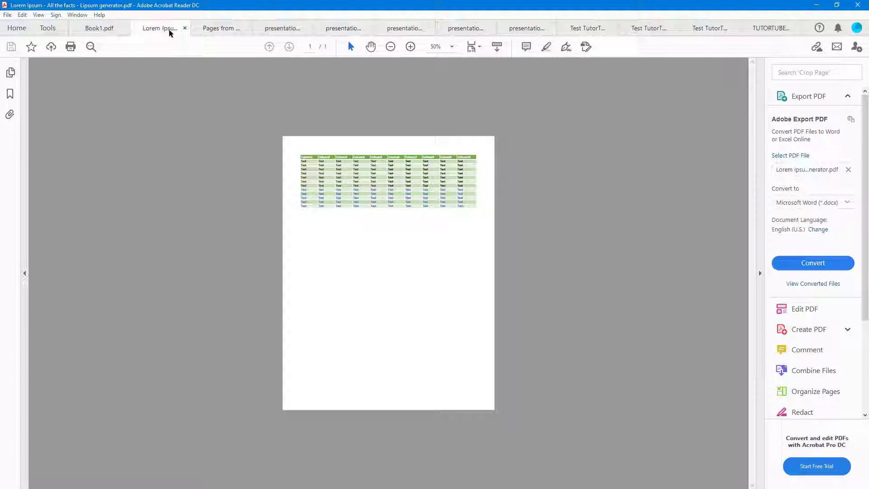
click(291, 28)
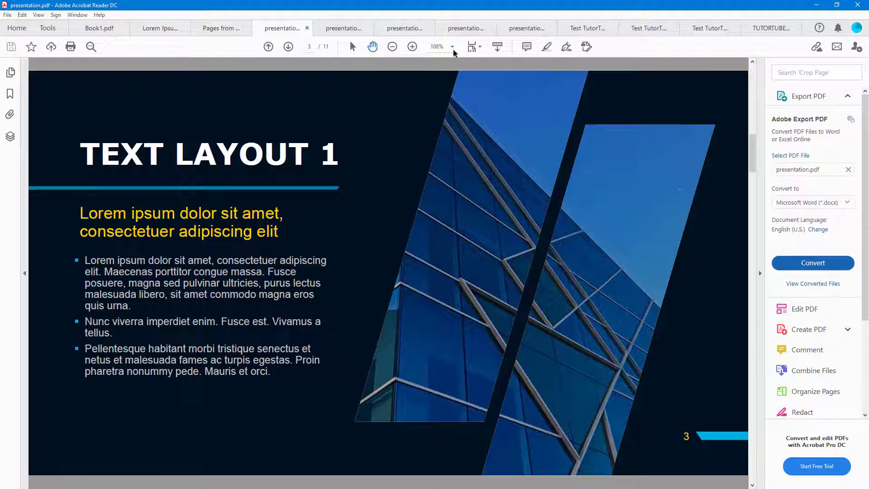
click(392, 47)
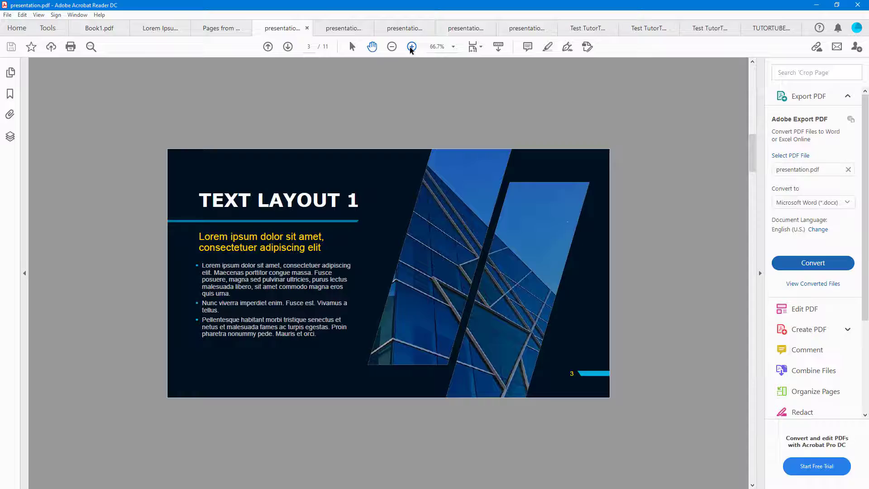
click(410, 47)
click(411, 47)
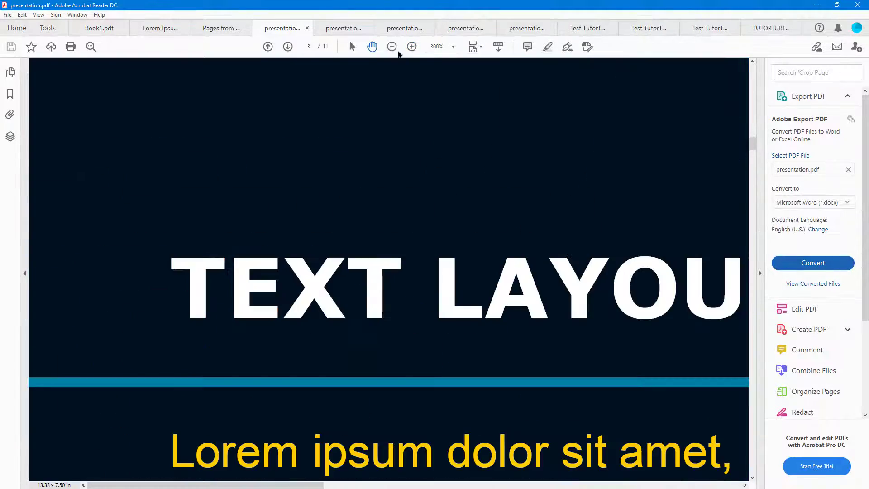
- Pan to the slide's title and subtitle, then show the whole slide at 100%
mouse_move(509, 274)
mouse_down()
mouse_move(551, 140)
mouse_move(330, 326)
mouse_move(669, 252)
mouse_up()
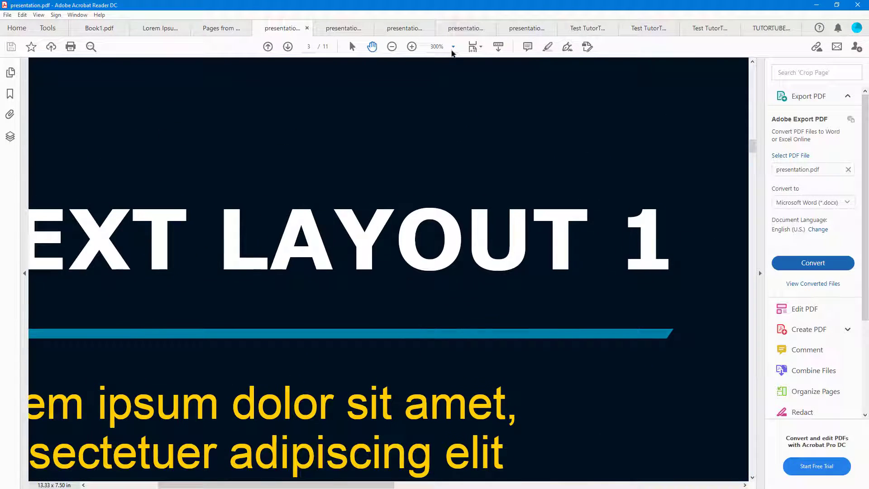
click(453, 48)
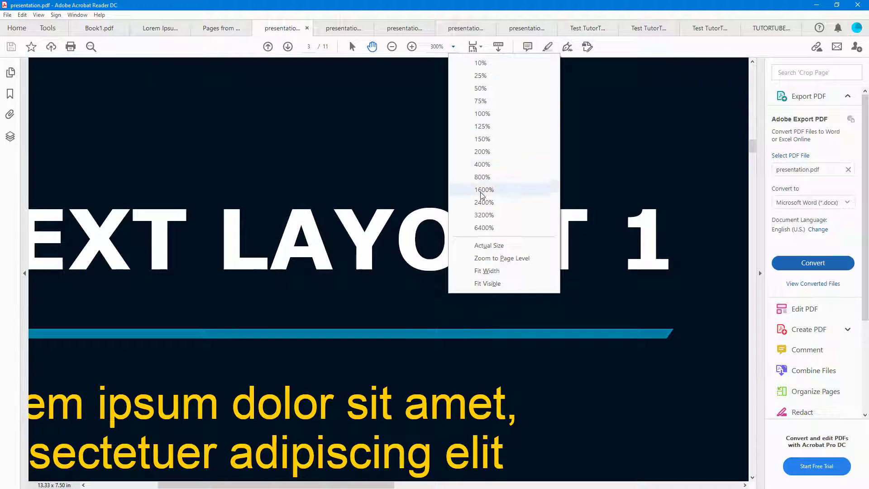
click(489, 245)
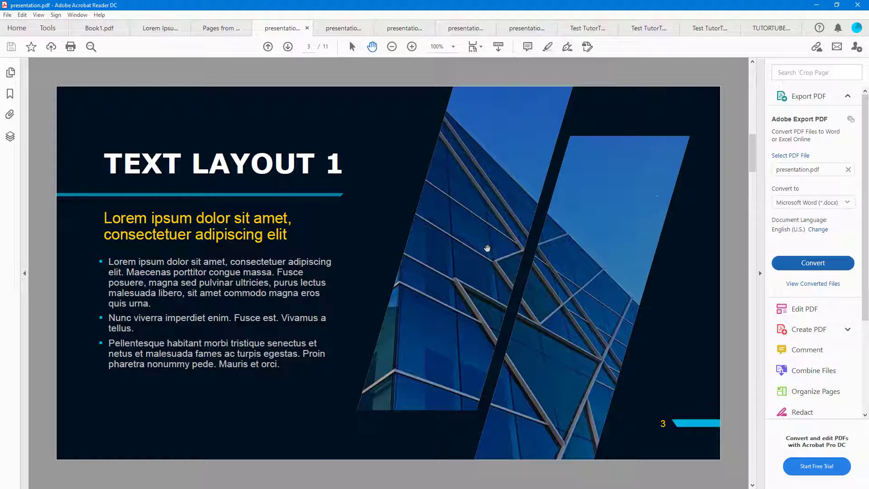
- Show the Lorem Ipsum page at Actual Size
click(152, 29)
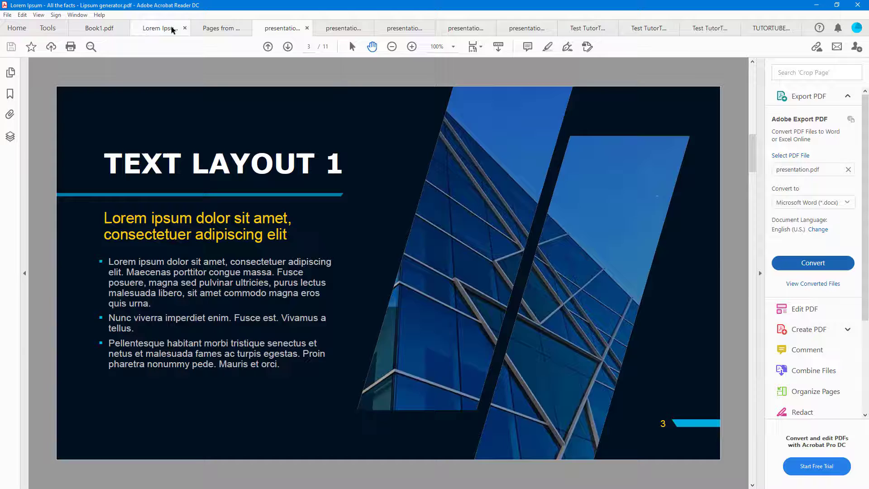
click(451, 46)
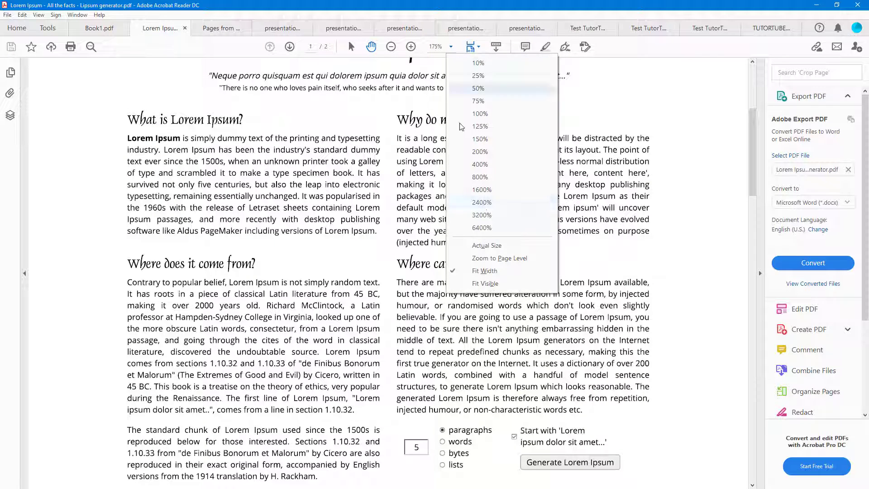
click(490, 247)
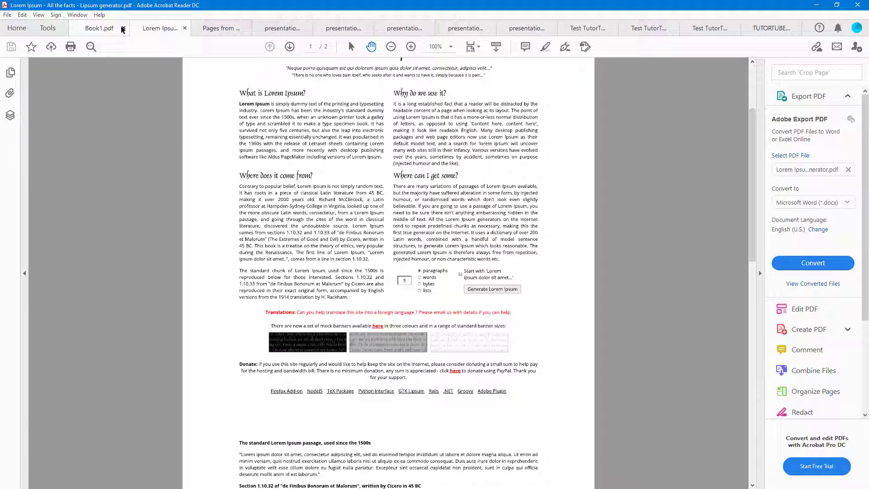
- Show the Book1.pdf page at Actual Size
click(116, 30)
click(451, 46)
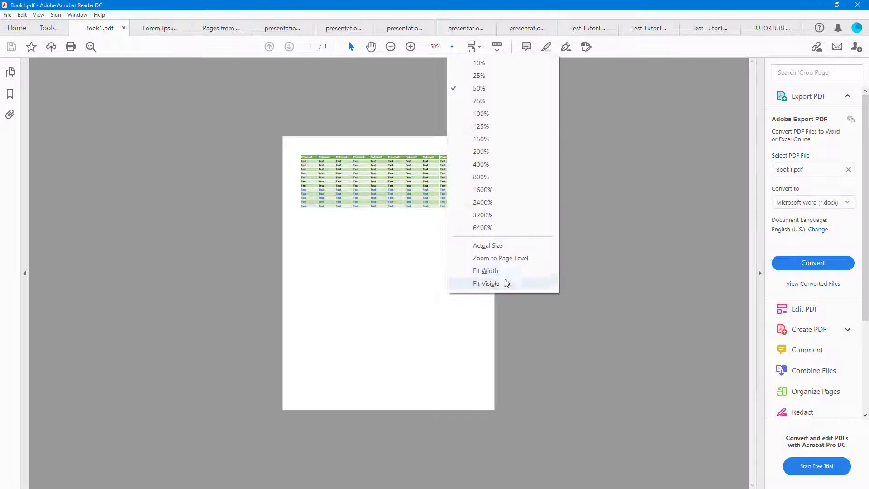
click(501, 246)
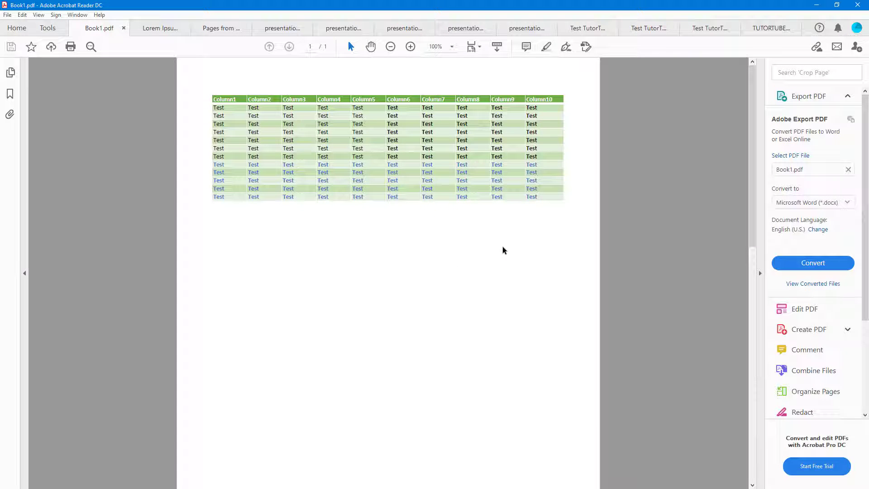
click(453, 47)
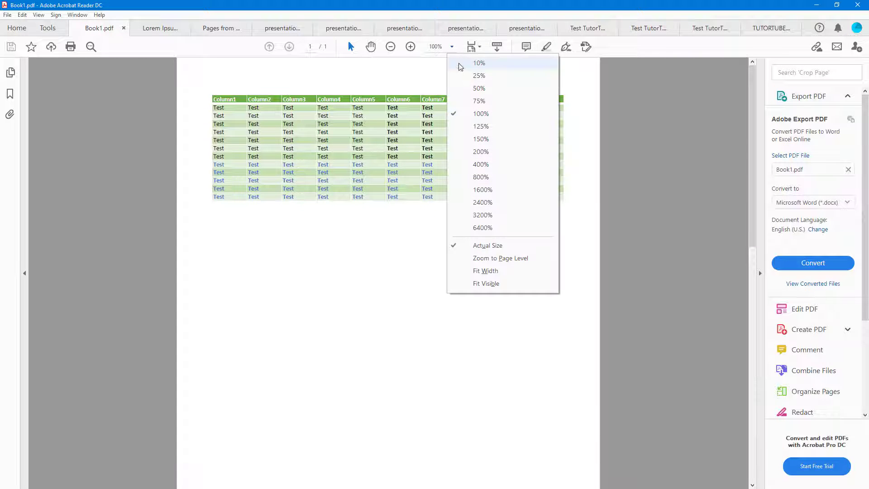
- Fit the whole Book1 page, then the whole Lorem Ipsum page, in the window
click(505, 259)
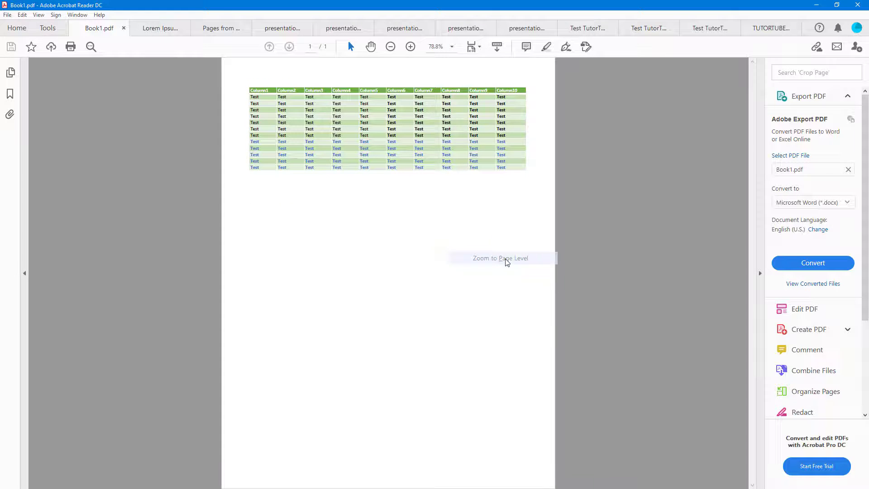
mouse_move(160, 27)
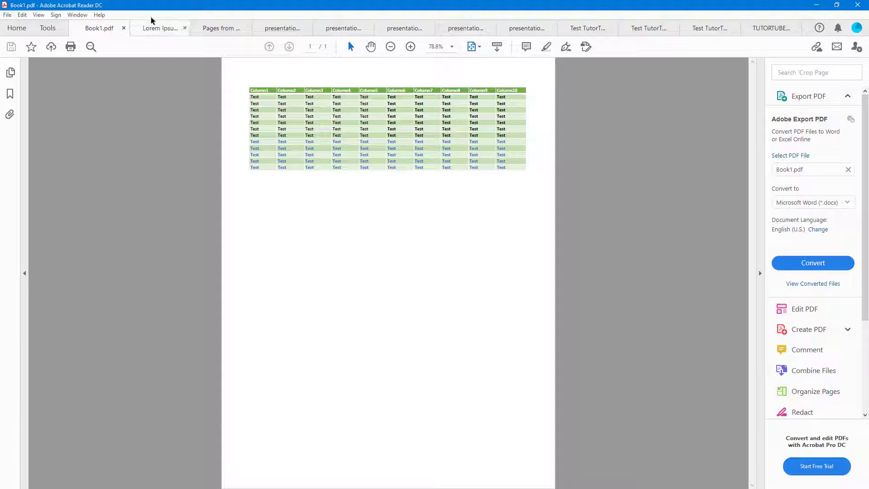
click(153, 32)
click(451, 46)
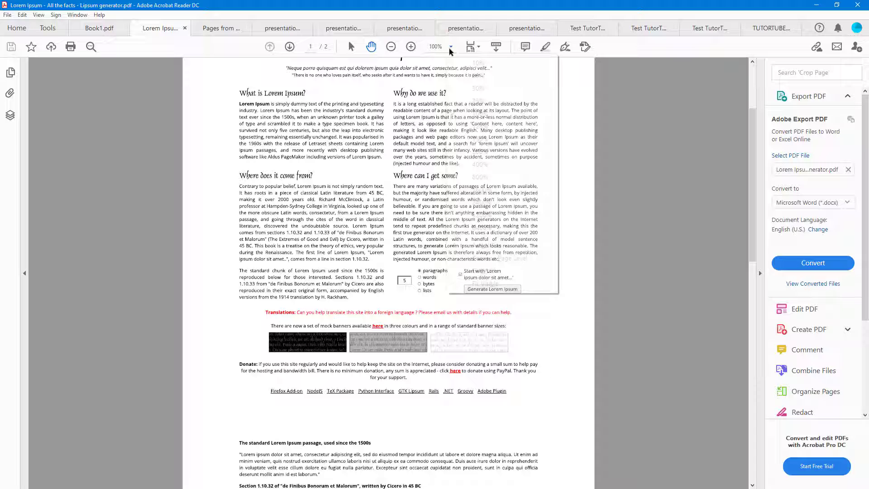
click(501, 258)
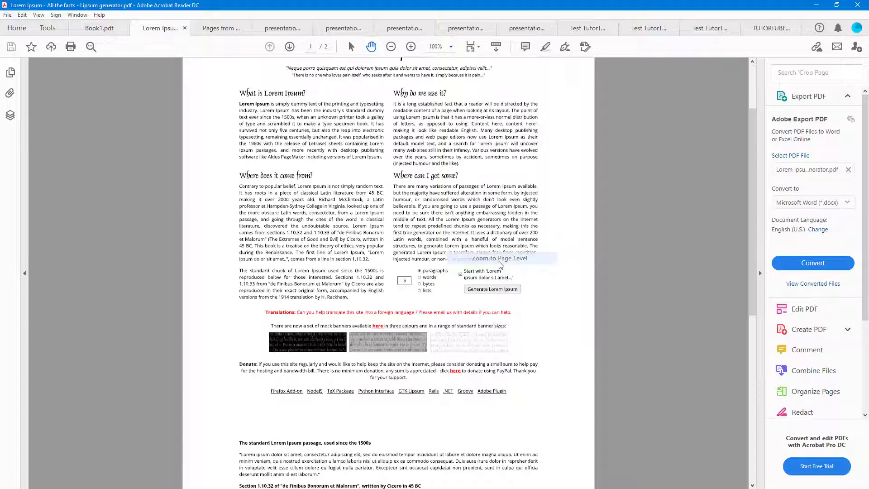
scroll(494, 255, up, 2)
scroll(495, 253, up, 1)
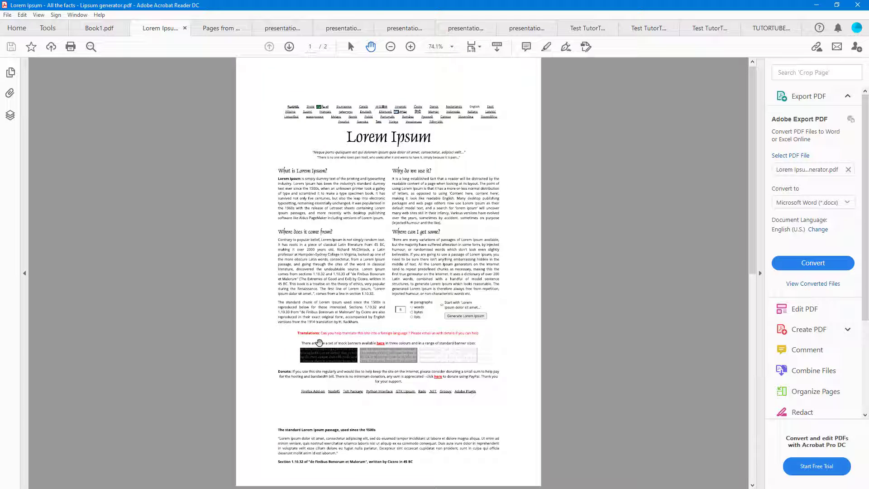
- Fit the Comparison slide to the page, then to width, and return to Lorem Ipsum
click(223, 32)
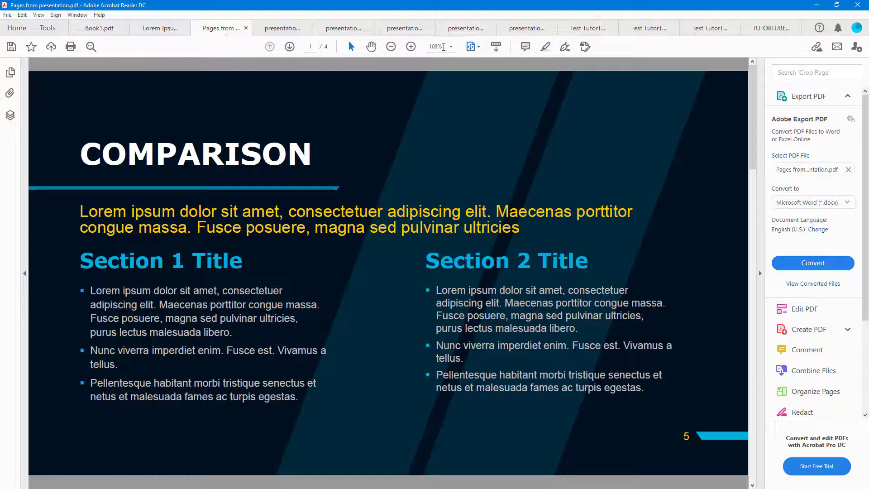
click(453, 46)
click(502, 257)
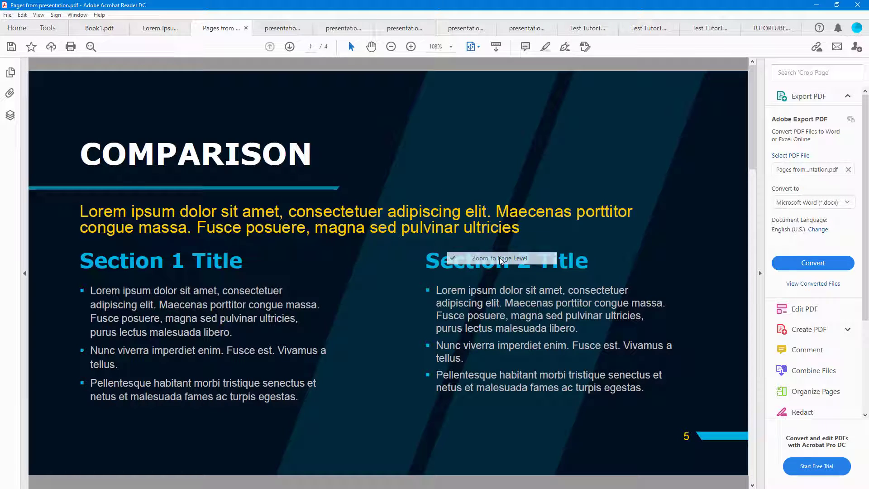
click(449, 47)
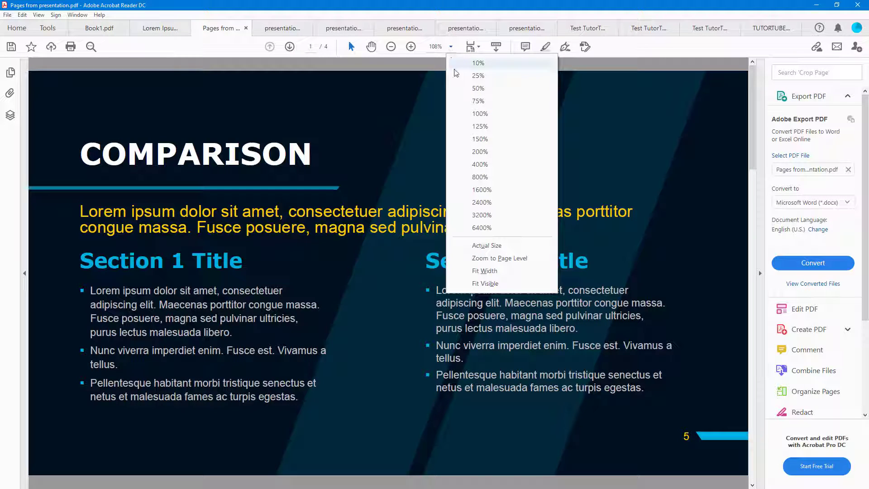
click(482, 269)
click(162, 32)
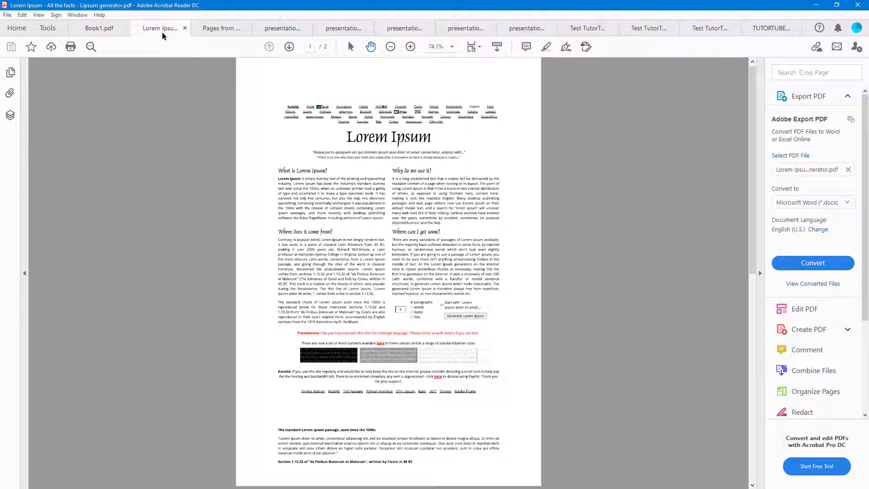
- Apply Fit Width to the Lorem Ipsum page, magnifying it to 175%
click(450, 46)
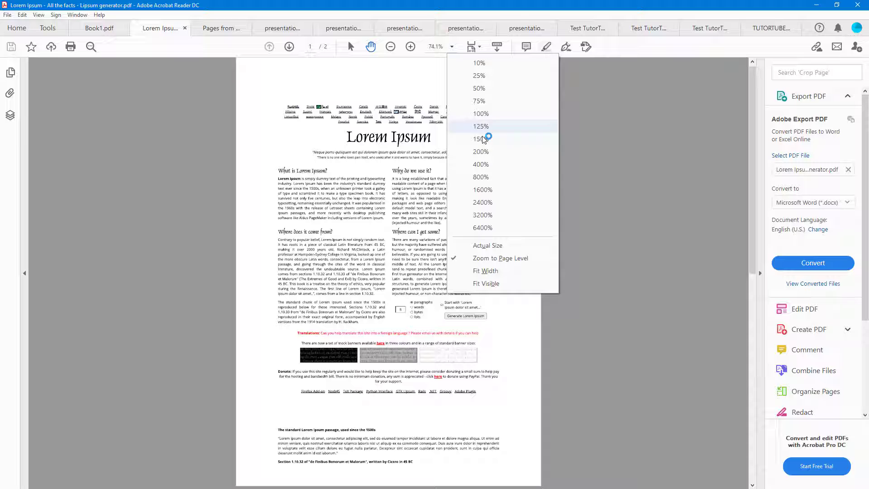
click(487, 269)
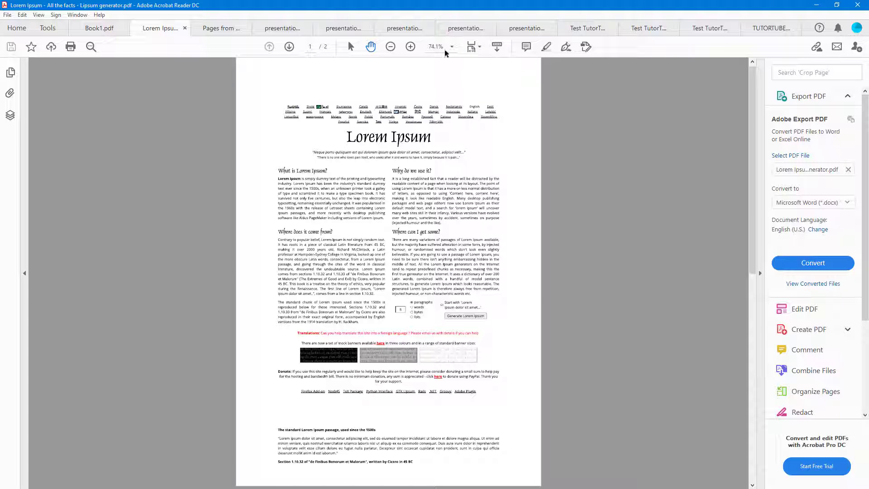
click(451, 46)
click(479, 269)
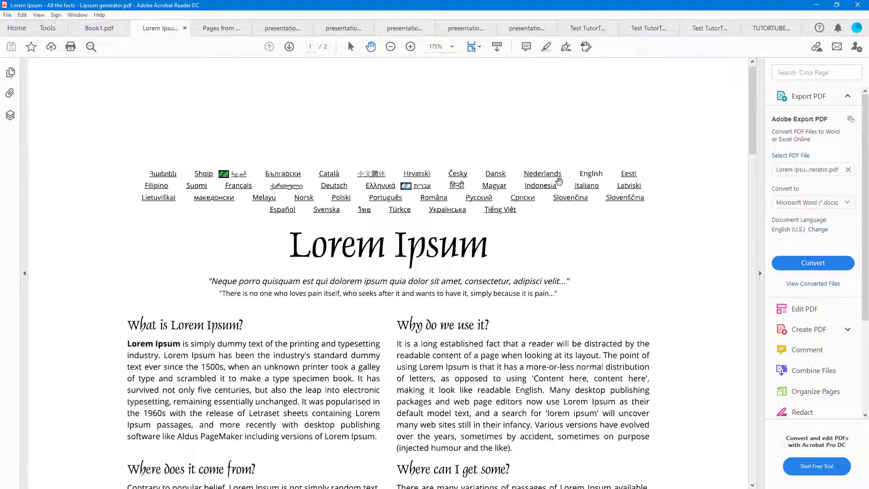
scroll(559, 182, down, 3)
scroll(559, 182, down, 5)
scroll(564, 177, up, 2)
scroll(563, 178, up, 3)
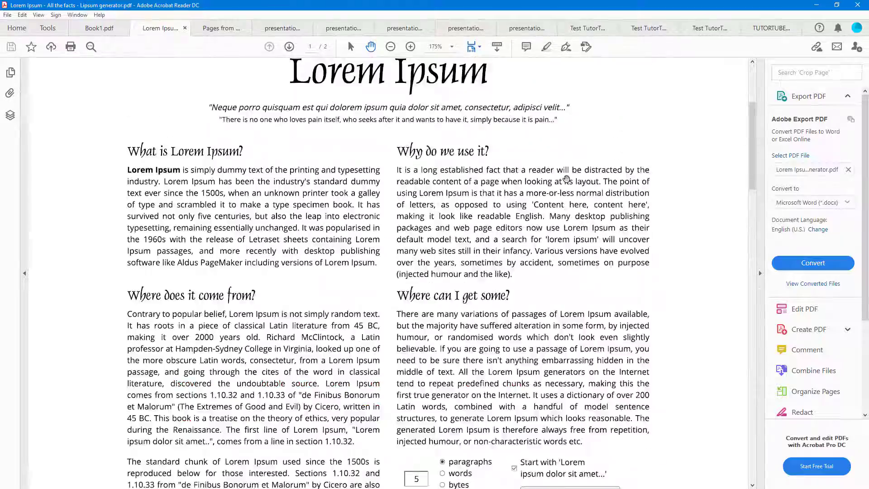
scroll(563, 178, down, 3)
scroll(564, 178, down, 2)
drag(752, 182, 745, 78)
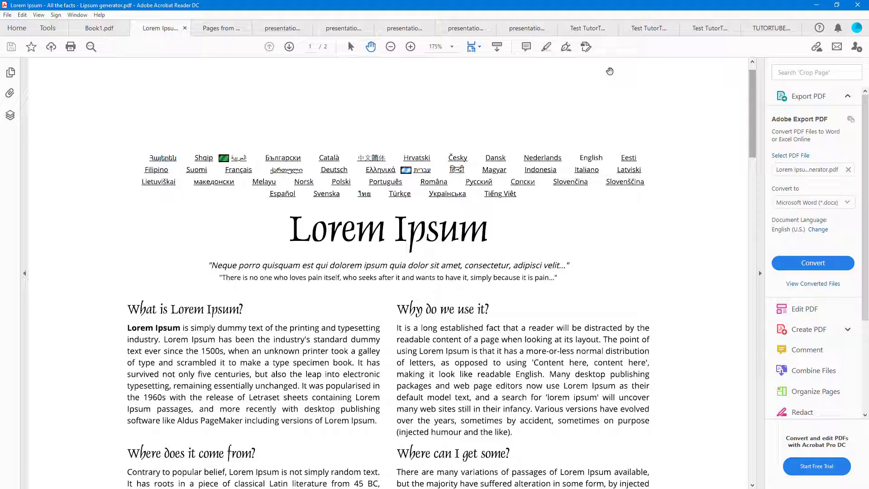
- Apply Fit Visible to Lorem Ipsum, then switch to presentation_Part3.pdf
click(452, 46)
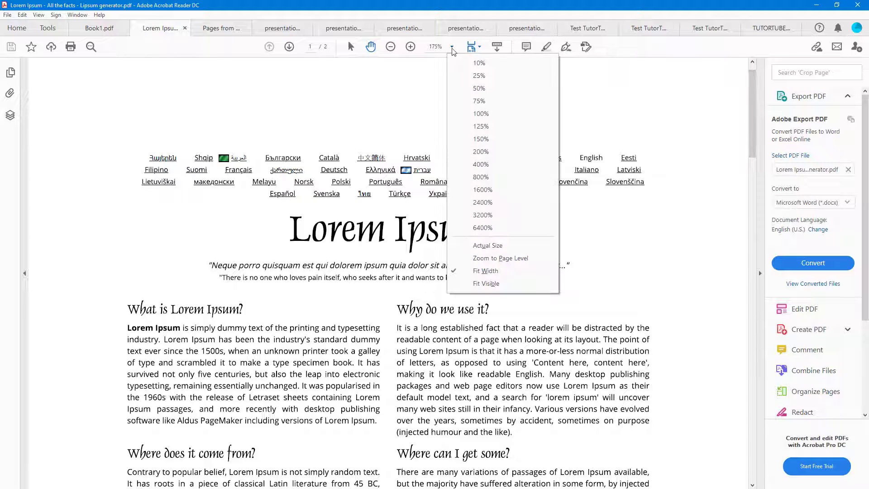
click(490, 285)
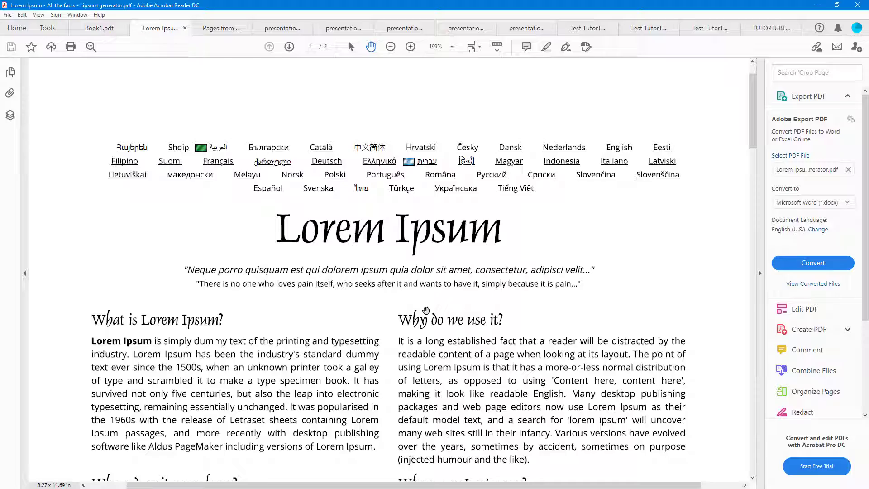
scroll(425, 310, down, 5)
scroll(426, 310, down, 5)
scroll(425, 310, down, 5)
scroll(426, 311, down, 5)
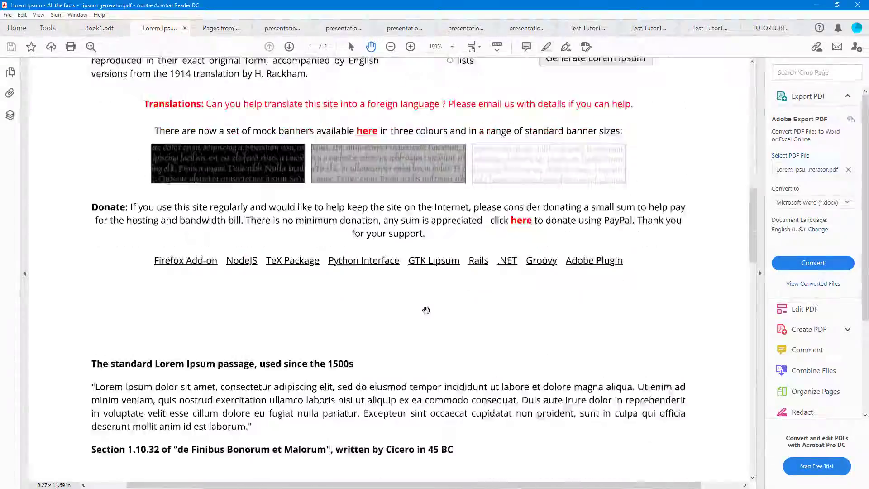
scroll(426, 310, down, 7)
scroll(426, 310, down, 5)
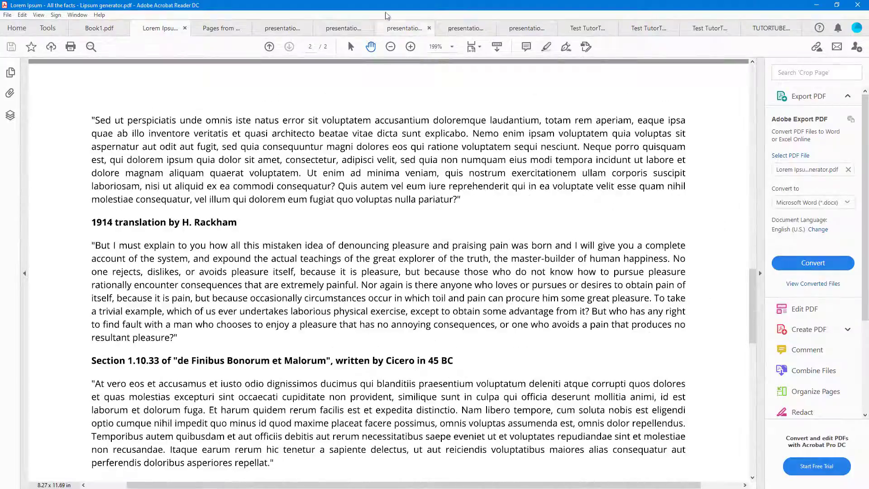
click(442, 29)
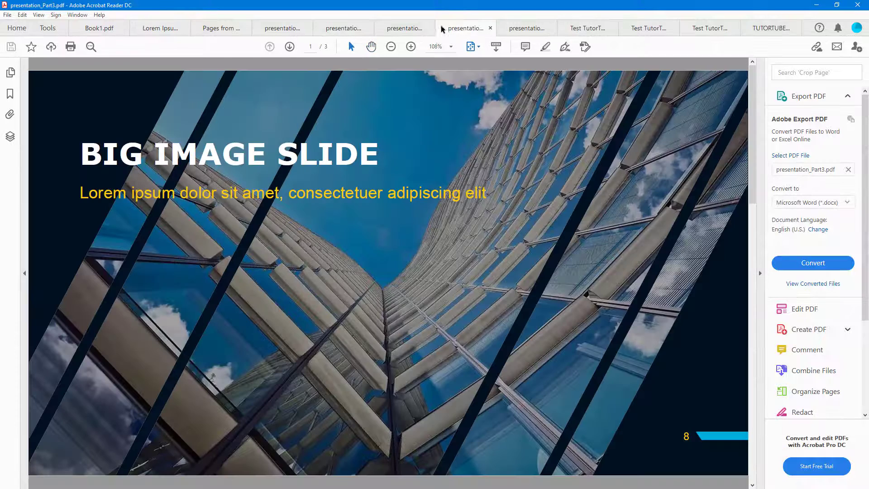
- Try Fit Width and another fit option on the Big Image Slide, which stays at 108%
click(474, 48)
click(452, 48)
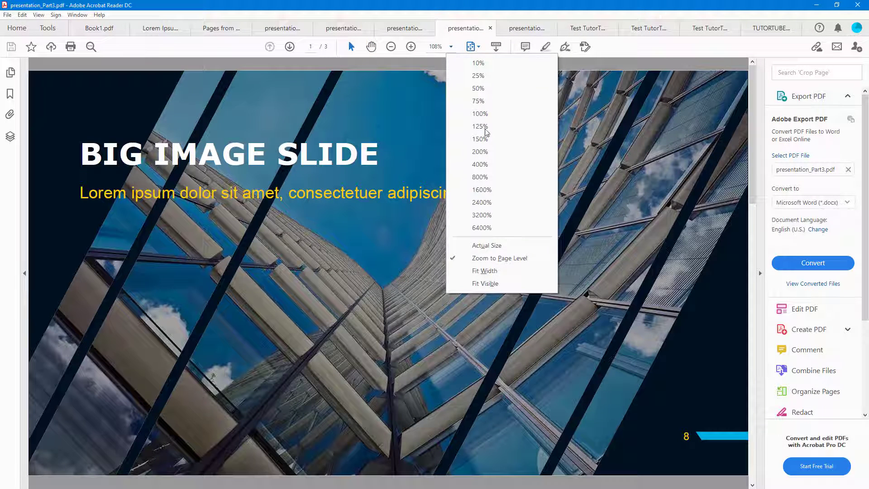
click(484, 271)
click(449, 48)
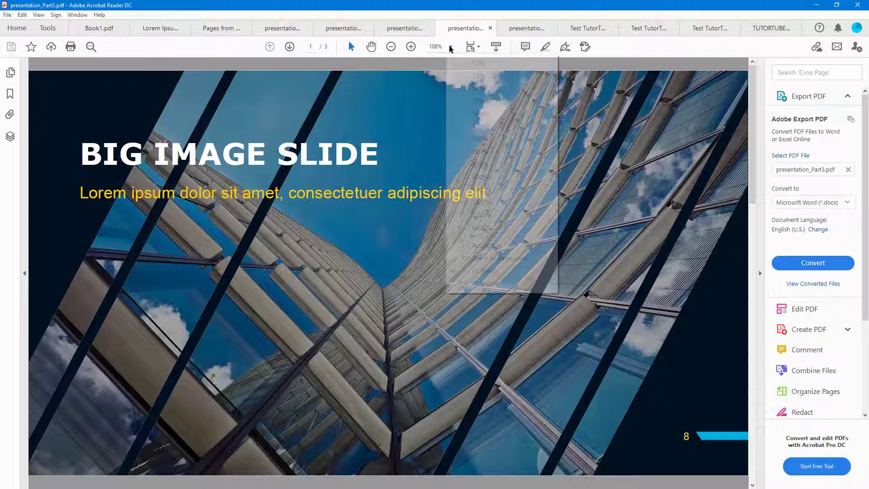
click(487, 285)
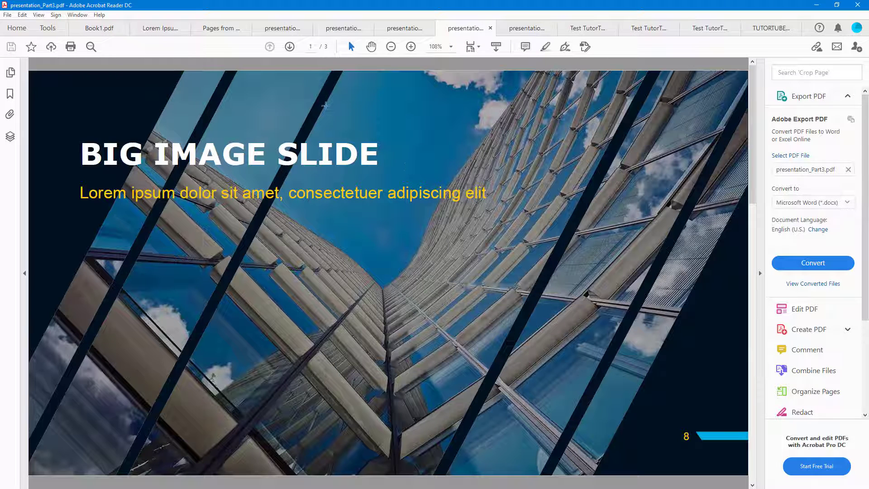
- On Book1.pdf, apply Fit Width, then Fit Visible, enlarging the table to 203%
click(129, 30)
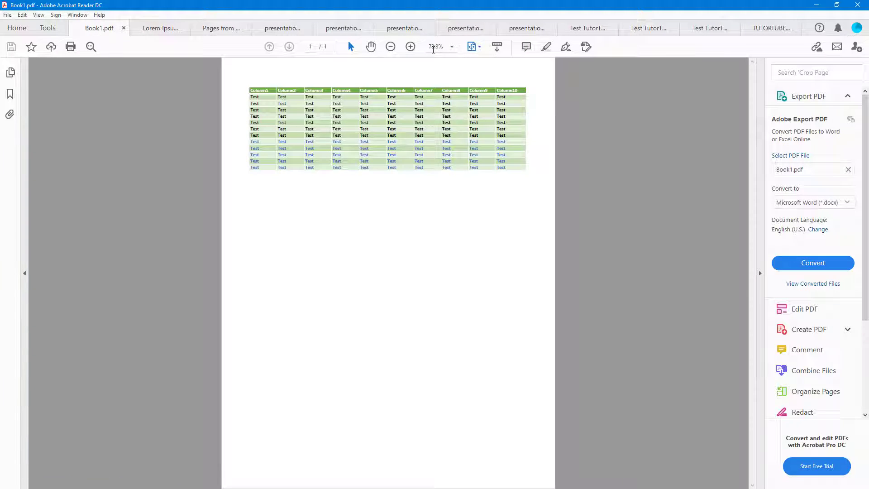
click(449, 47)
click(496, 269)
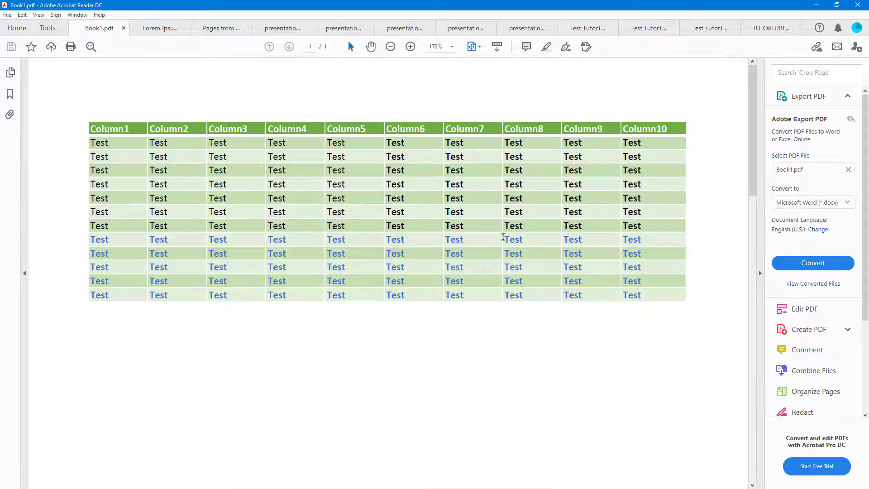
click(453, 48)
click(482, 283)
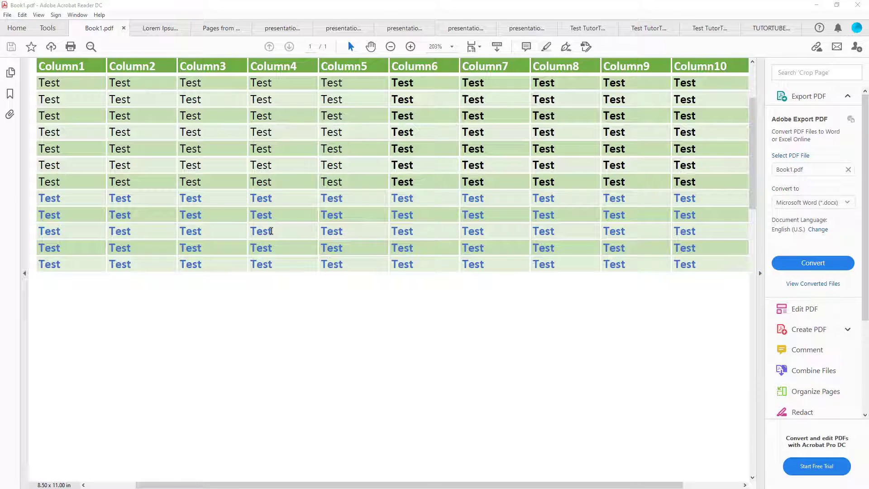
click(425, 336)
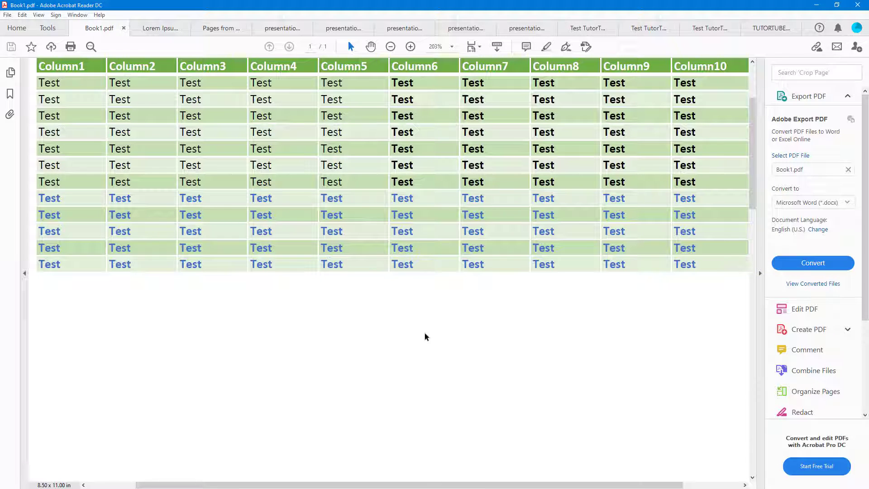